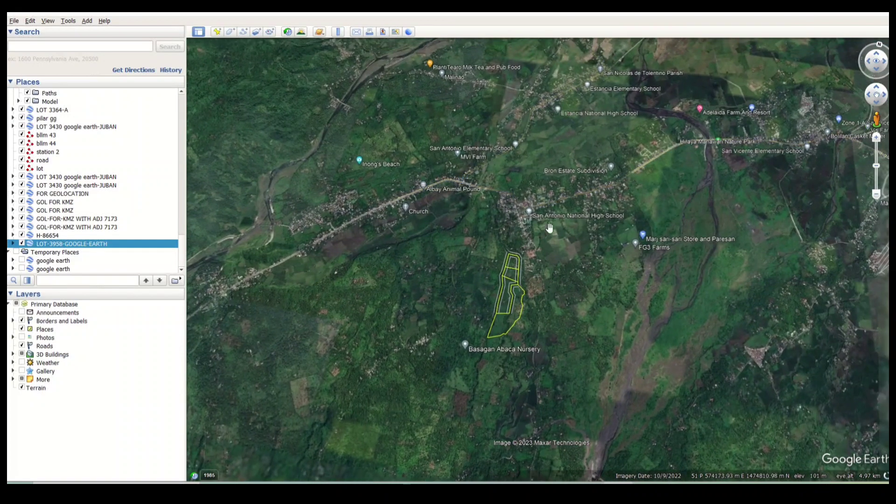
# Tilt the Google Earth view into a 3-D perspective over the yellow lot outline.
pyautogui.moveTo(550, 227); pyautogui.dragTo(528, 362, button='middle')
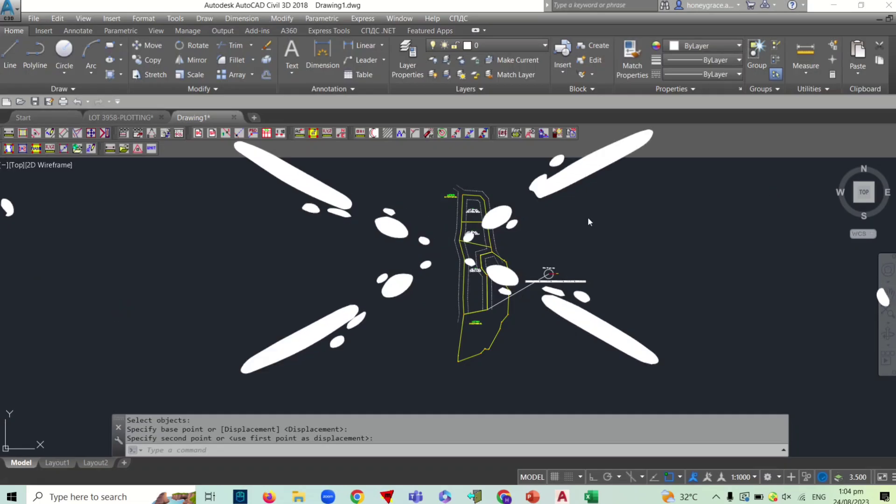
# Zoom and pan onto the BLLM 19 tie-point circle and its coordinate table row.
pyautogui.scroll(2, 503, 241)
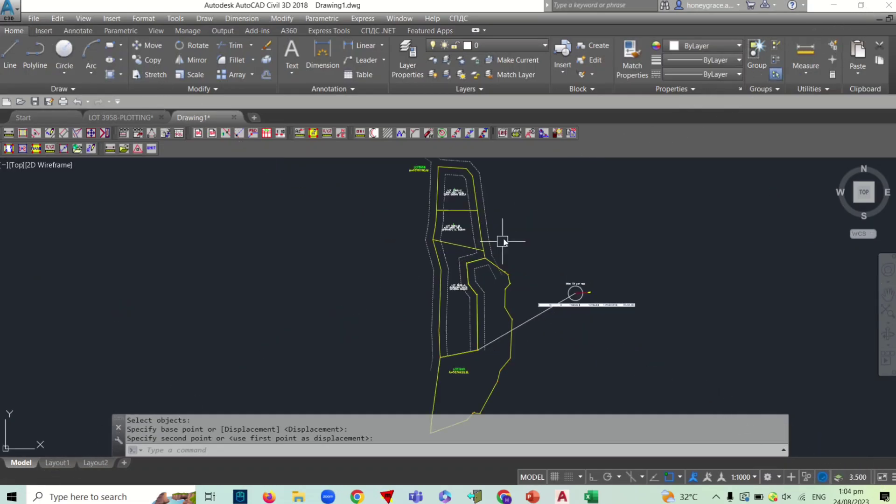
pyautogui.scroll(7, 581, 275)
pyautogui.moveTo(578, 269); pyautogui.dragTo(576, 236, button='middle')
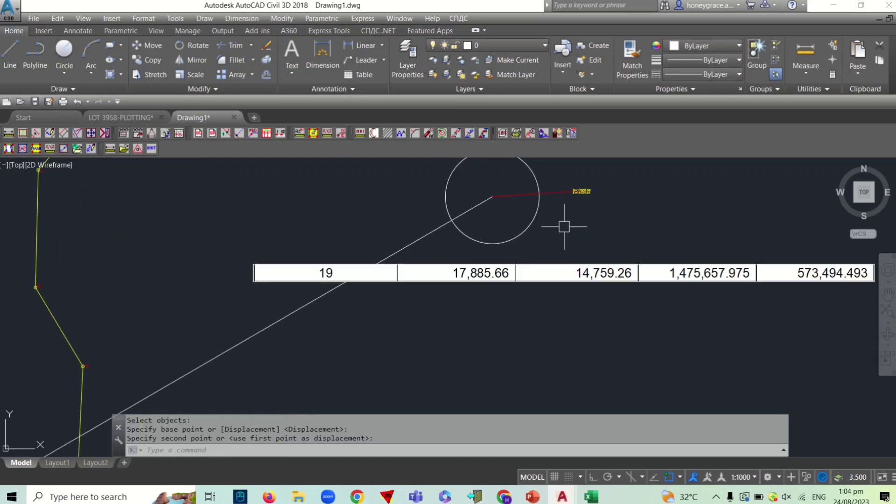
pyautogui.scroll(4, 575, 180)
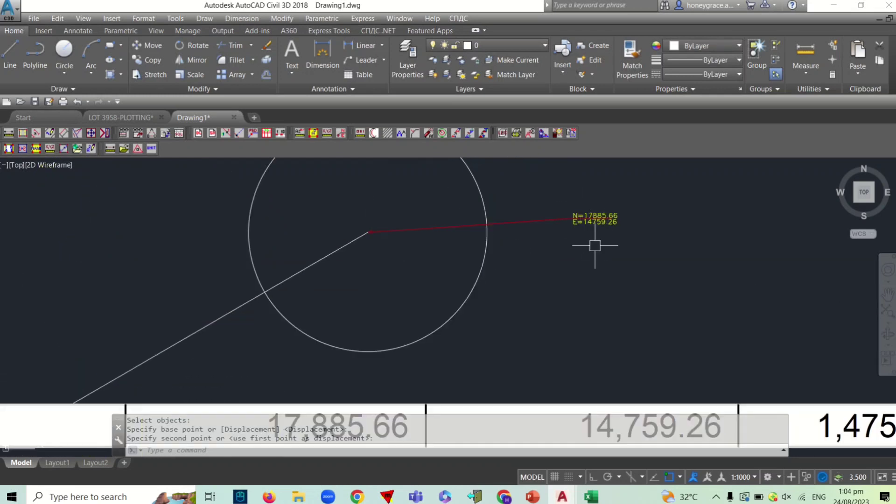
pyautogui.scroll(-4, 568, 256)
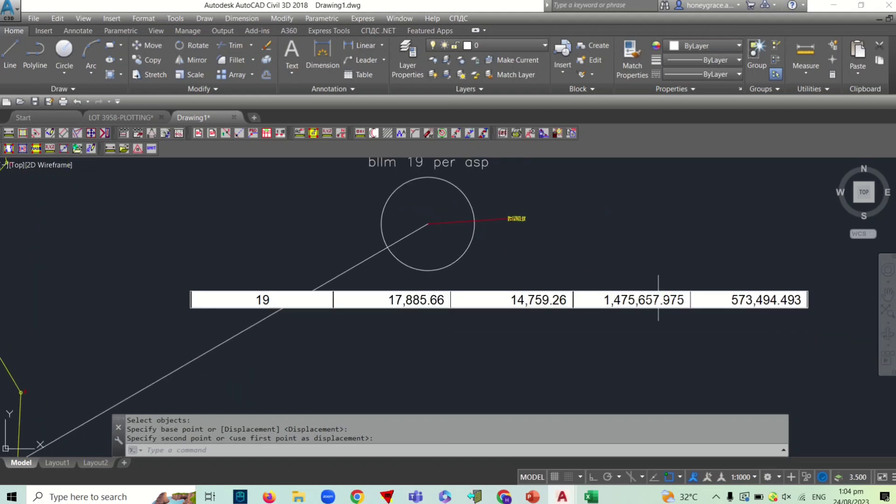
pyautogui.moveTo(701, 319); pyautogui.dragTo(561, 300, button='middle')
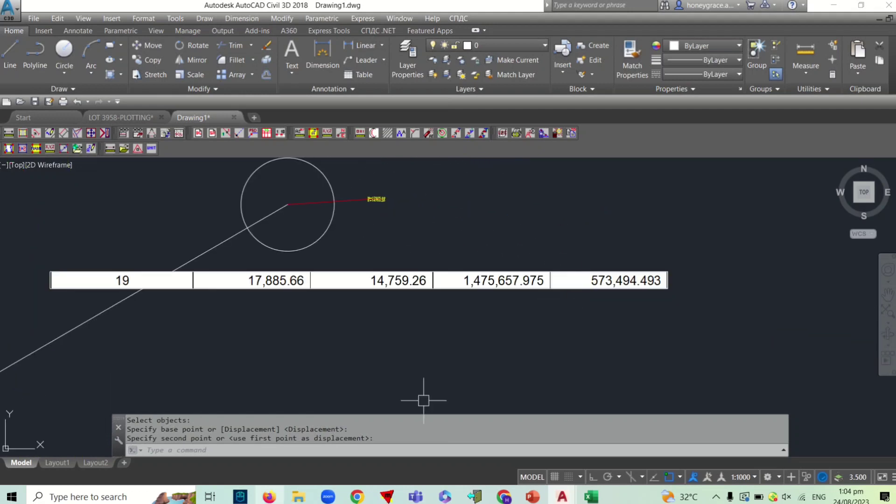
pyautogui.click(213, 448)
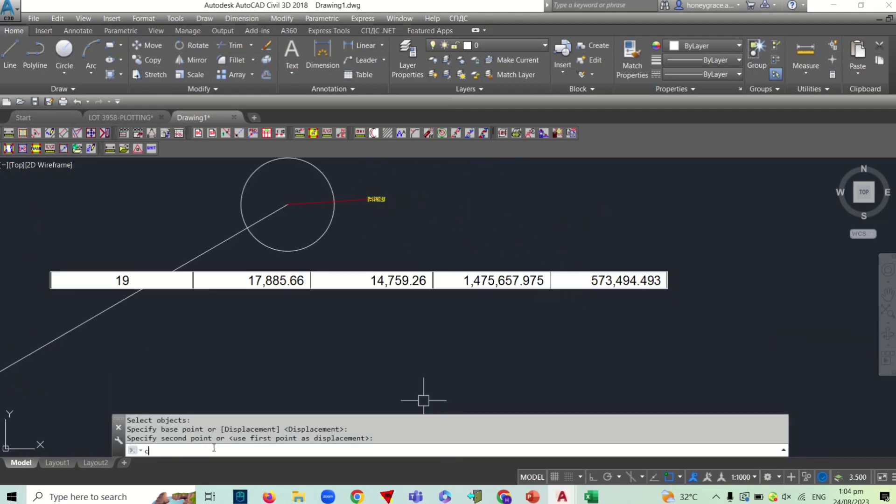
# Draw a radius-20 circle centred at 573494.493,1475657.975, then zoom to extents.
pyautogui.press('Return')
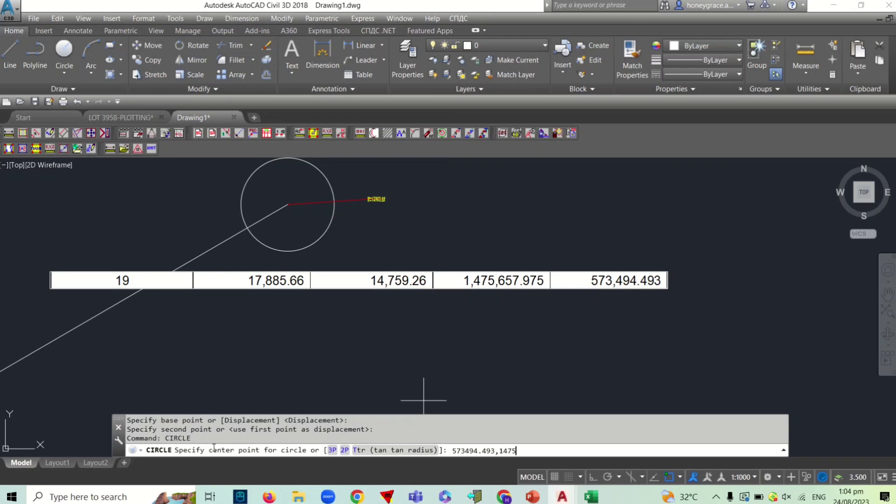
pyautogui.write('573494.493,1475657')
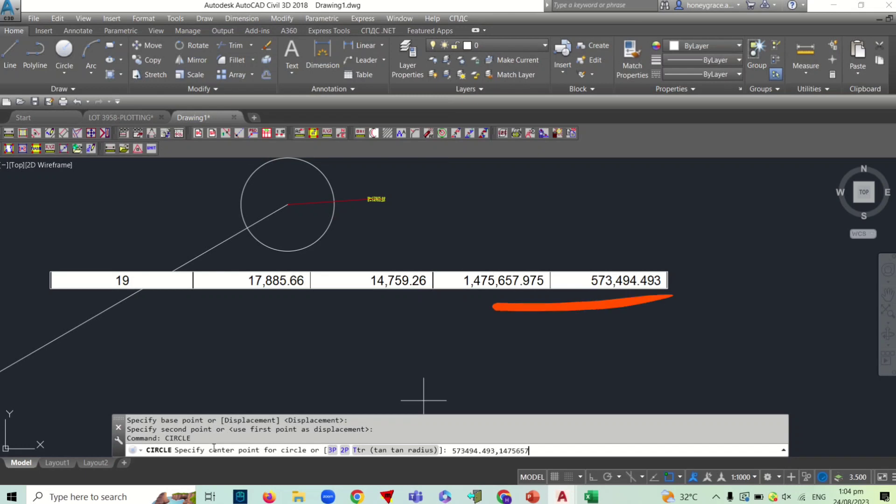
pyautogui.write('.975')
pyautogui.press('Return')
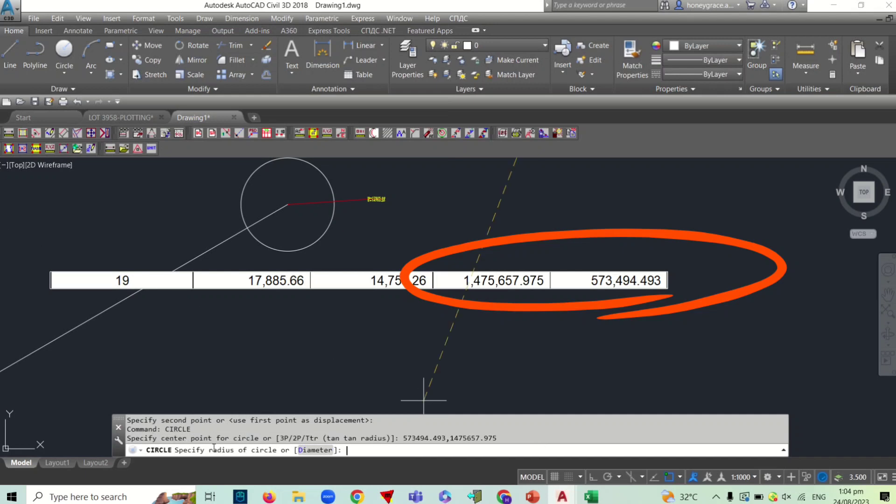
pyautogui.write('20')
pyautogui.press('Return')
pyautogui.write('z')
pyautogui.press('Return')
pyautogui.write('e')
pyautogui.press('Return')
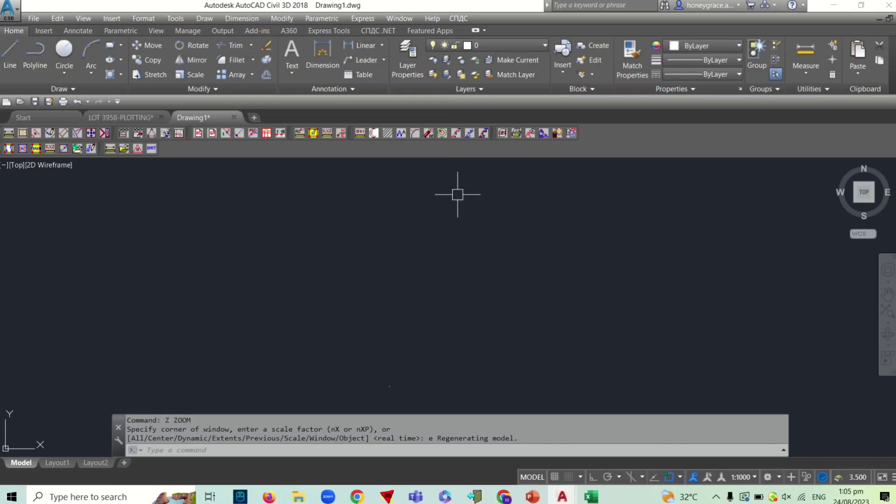
# Make a first move of the window-selected lot plot toward the new UTM circle.
pyautogui.write('m')
pyautogui.press('Return')
pyautogui.click(417, 398)
pyautogui.click(368, 343)
pyautogui.press('Return')
pyautogui.click(409, 394)
pyautogui.scroll(2, 468, 210)
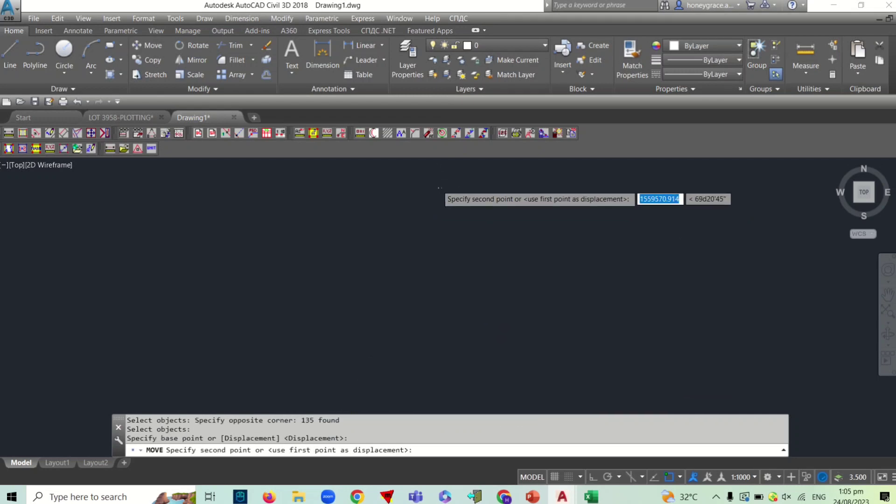
pyautogui.scroll(2, 469, 215)
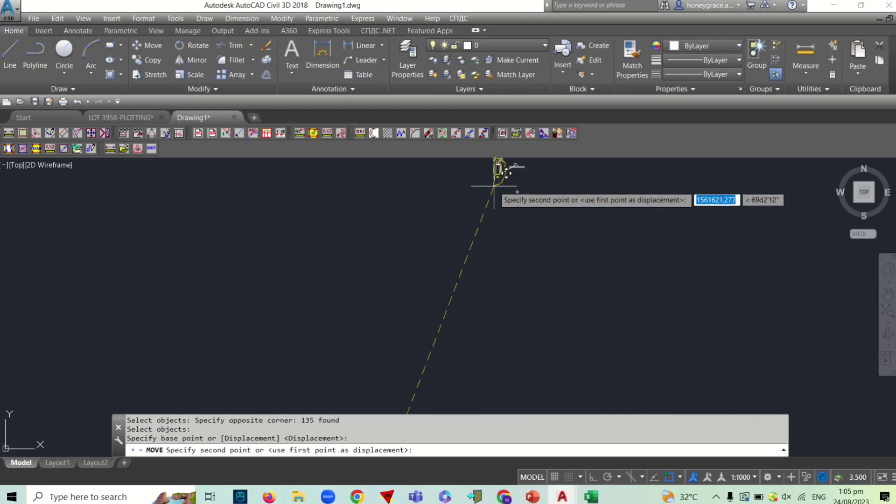
pyautogui.scroll(-3, 469, 230)
pyautogui.click(424, 303)
pyautogui.moveTo(477, 270)
pyautogui.mouseDown(button='middle')
pyautogui.moveTo(470, 293)
pyautogui.moveTo(516, 326)
pyautogui.mouseUp(button='middle')
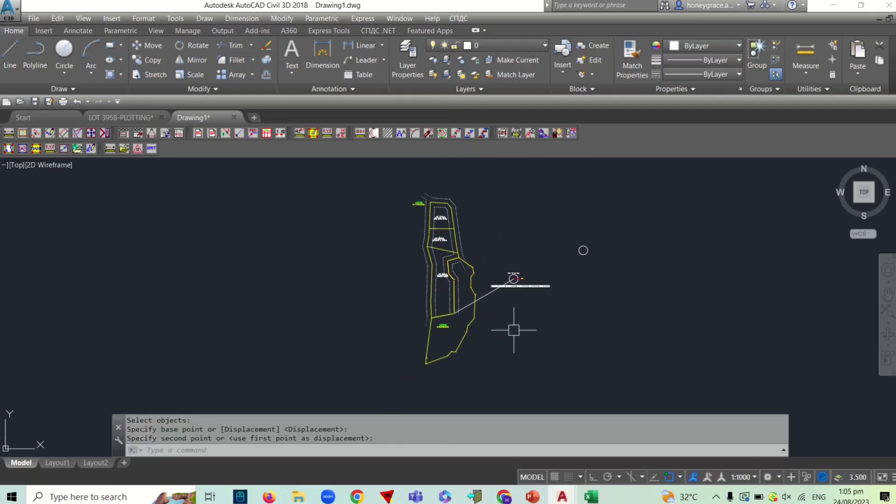
# Move the 135 plot objects from the tie-point circle centre onto the new circle's centre.
pyautogui.write('m')
pyautogui.press('Return')
pyautogui.click(525, 387)
pyautogui.click(406, 199)
pyautogui.scroll(4, 533, 280)
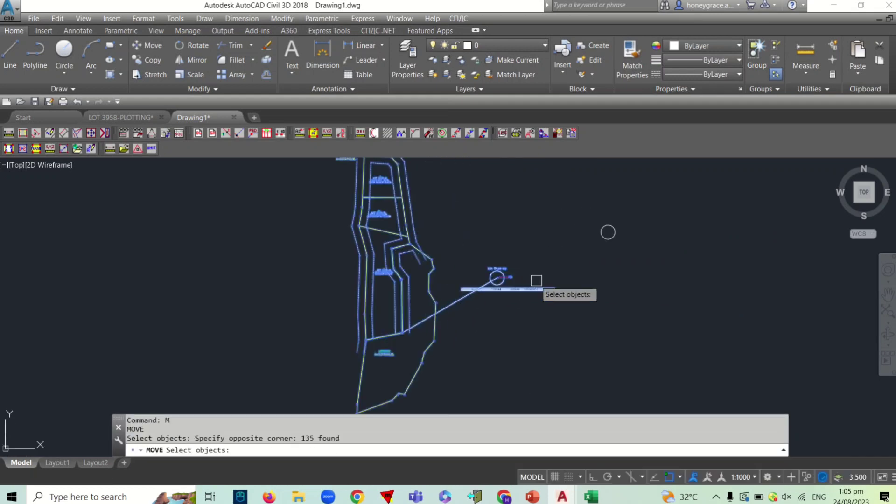
pyautogui.scroll(6, 477, 275)
pyautogui.press('Return')
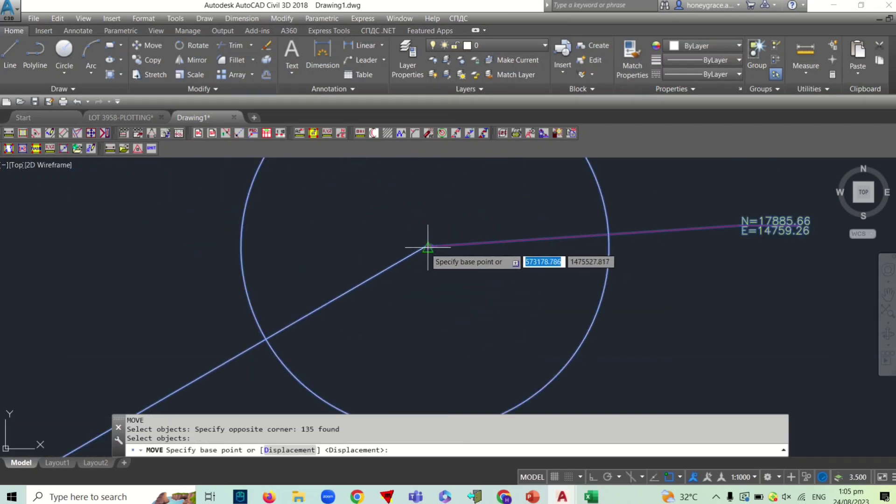
pyautogui.click(424, 246)
pyautogui.scroll(-8, 424, 246)
pyautogui.scroll(3, 490, 254)
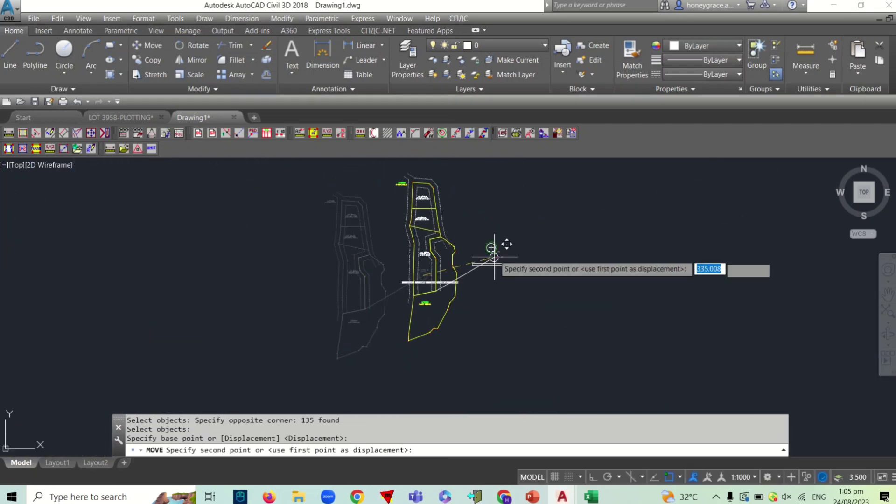
pyautogui.click(466, 220)
pyautogui.scroll(-8, 513, 261)
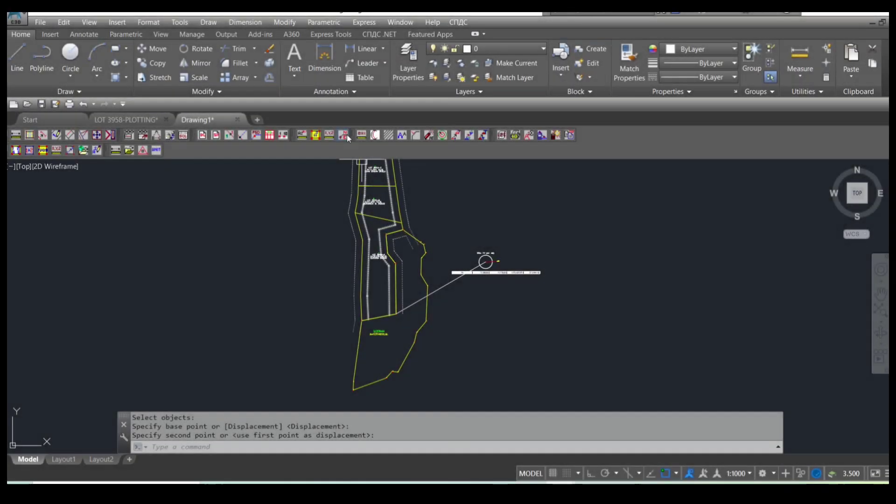
pyautogui.press('Return')
pyautogui.scroll(2, 472, 299)
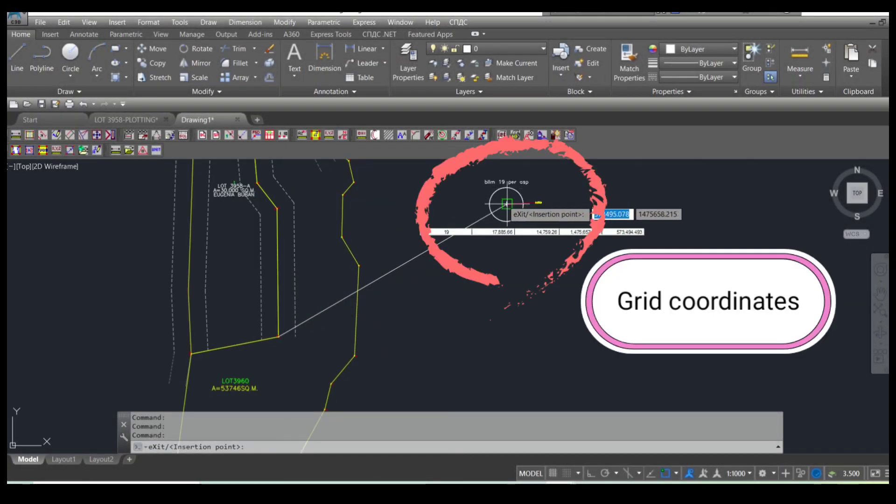
pyautogui.click(506, 204)
pyautogui.scroll(3, 532, 252)
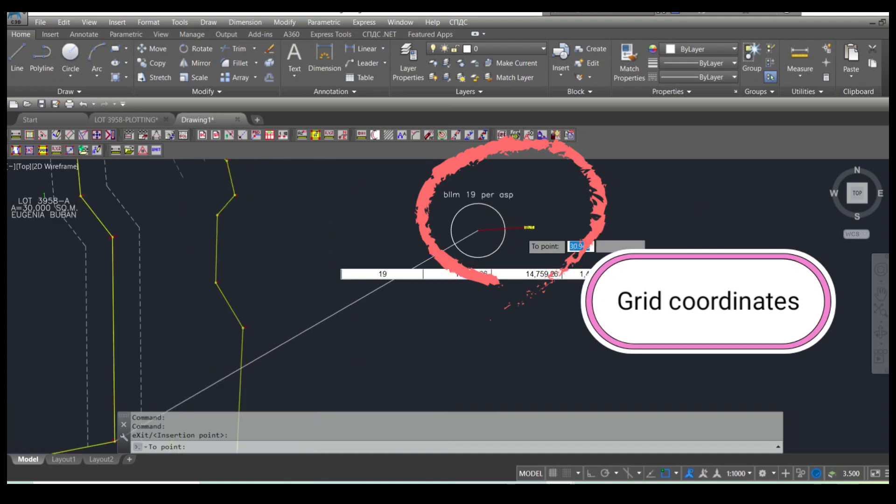
pyautogui.click(533, 253)
pyautogui.scroll(3, 533, 253)
pyautogui.scroll(-1, 527, 242)
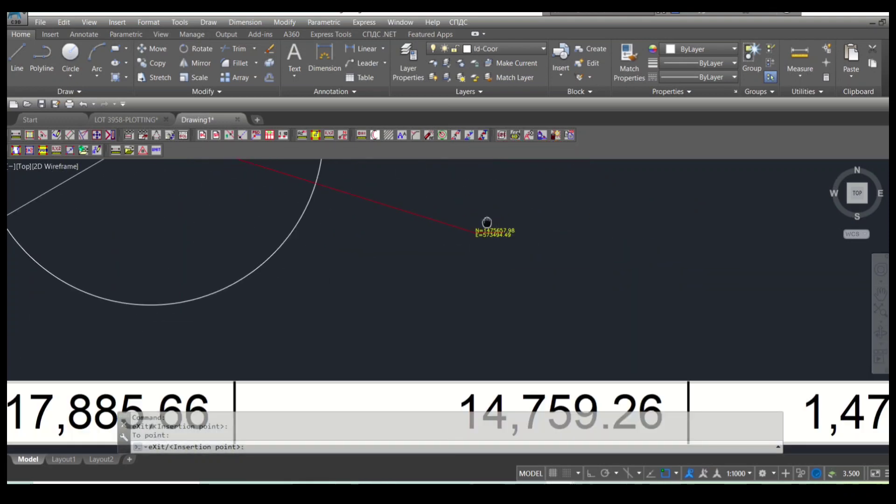
pyautogui.press('Escape')
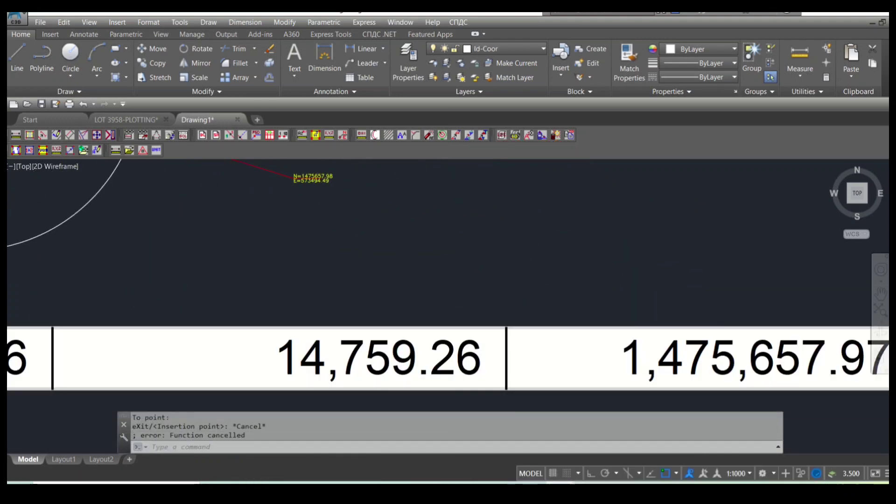
pyautogui.scroll(-3, 626, 270)
pyautogui.scroll(1, 644, 280)
pyautogui.scroll(-2, 646, 270)
pyautogui.moveTo(645, 270); pyautogui.dragTo(705, 276, button='middle')
pyautogui.scroll(-6, 560, 280)
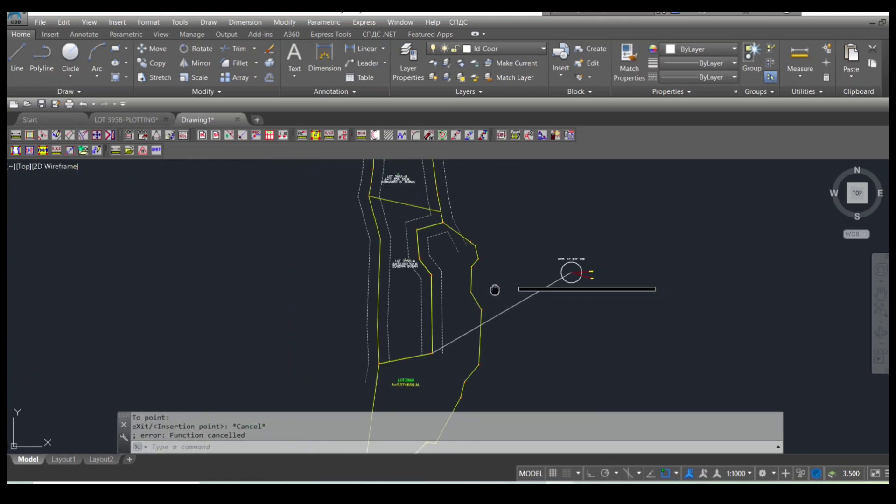
pyautogui.scroll(2, 534, 314)
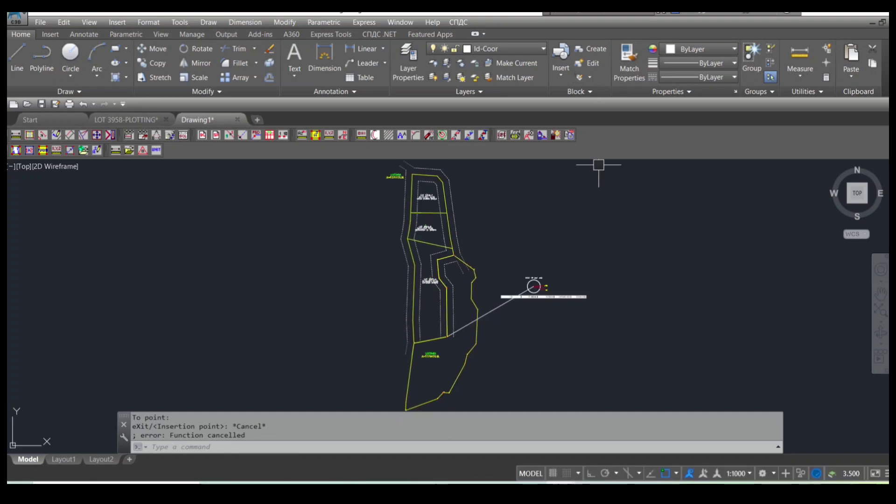
pyautogui.moveTo(514, 14)
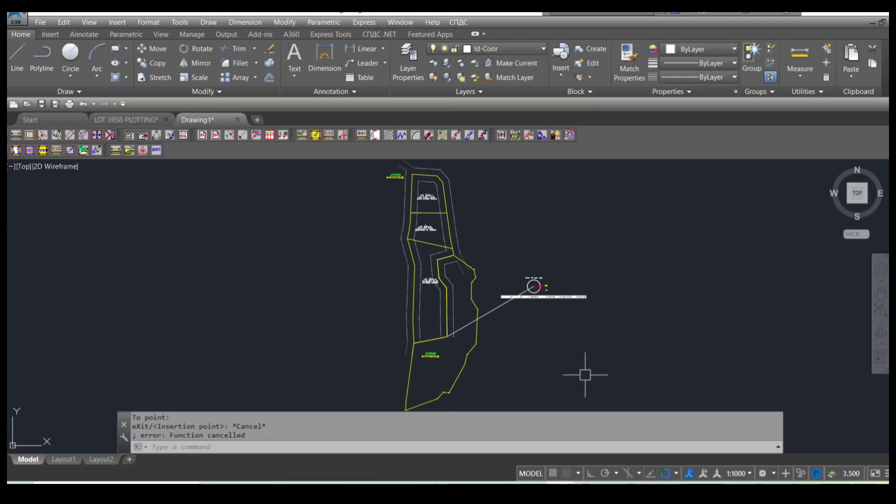
pyautogui.scroll(-2, 583, 369)
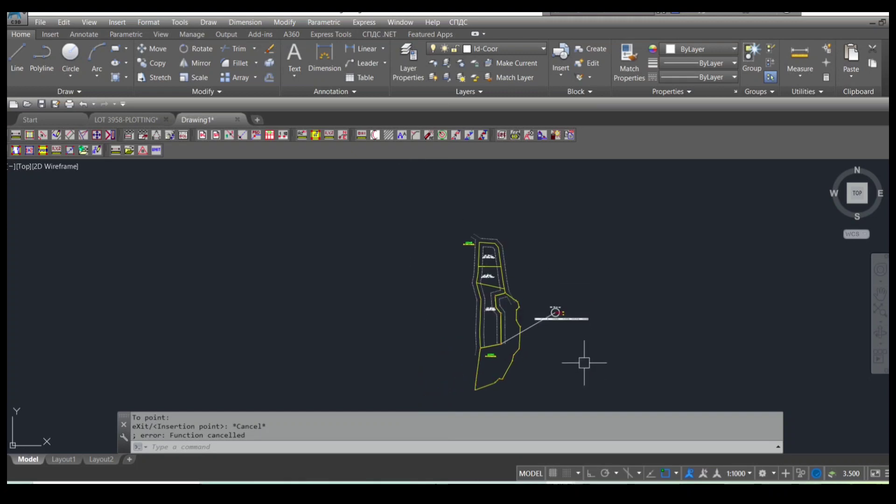
pyautogui.scroll(2, 583, 362)
pyautogui.click(17, 18)
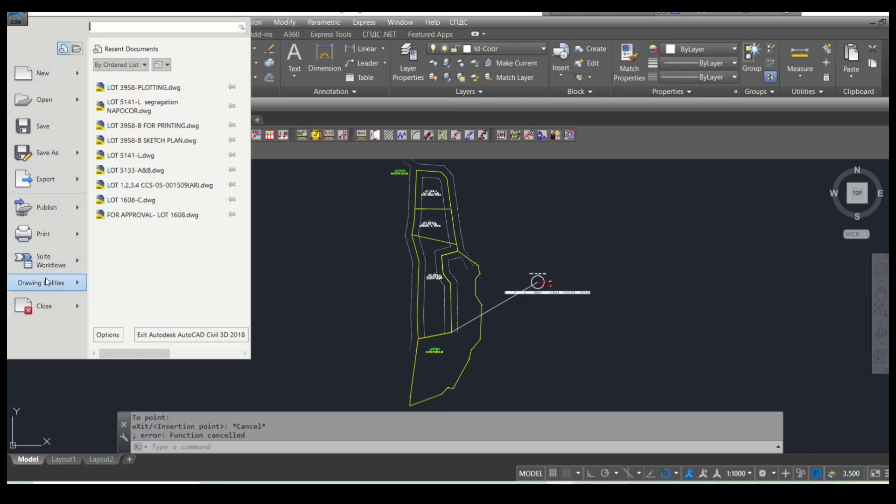
# Open Drawing Settings and set the coordinate system category to UTM, WGS84 Datum.
pyautogui.moveTo(46, 279)
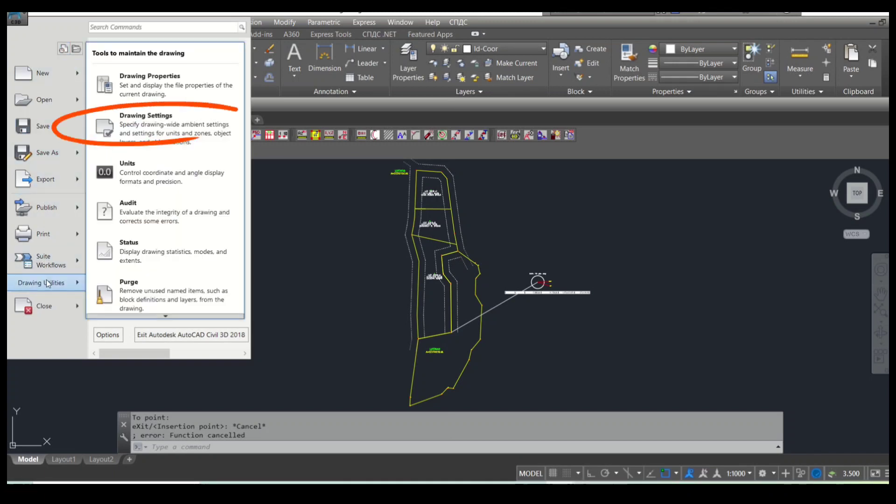
pyautogui.click(174, 142)
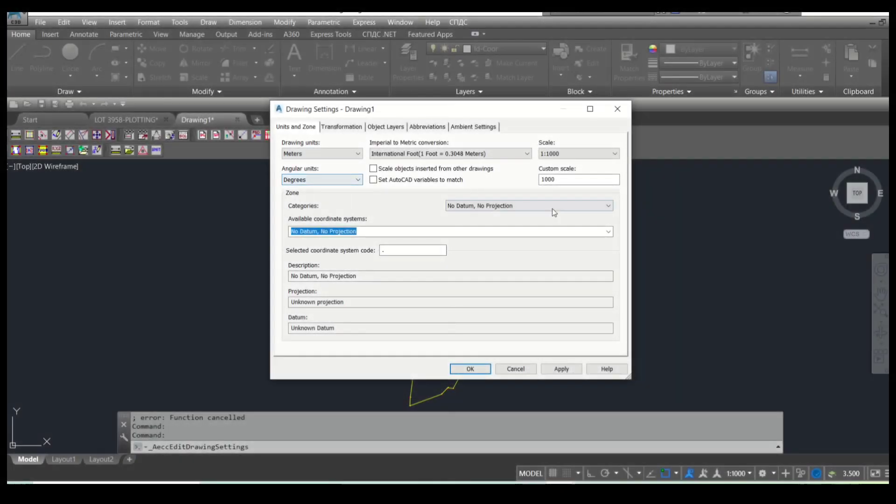
pyautogui.click(553, 211)
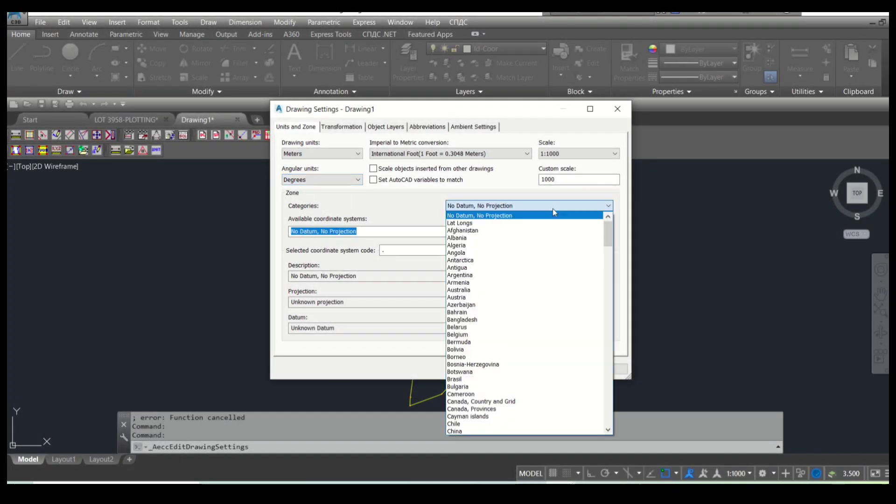
pyautogui.moveTo(607, 229); pyautogui.dragTo(613, 416)
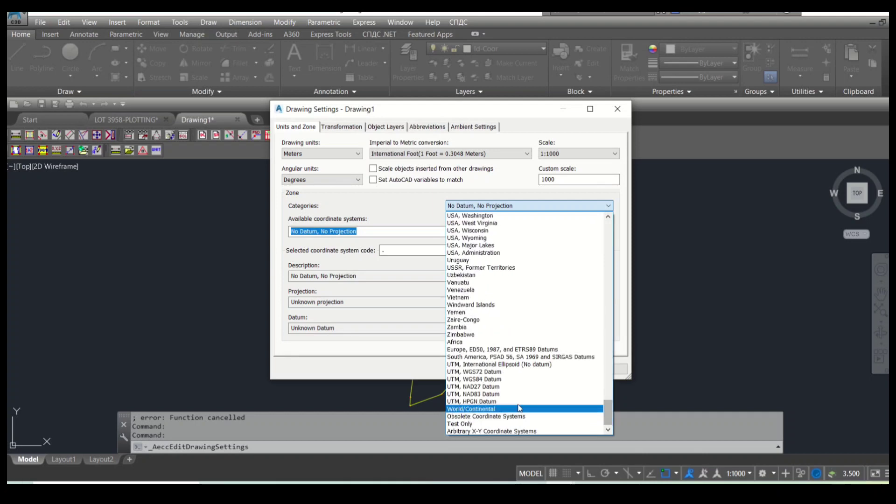
pyautogui.click(514, 380)
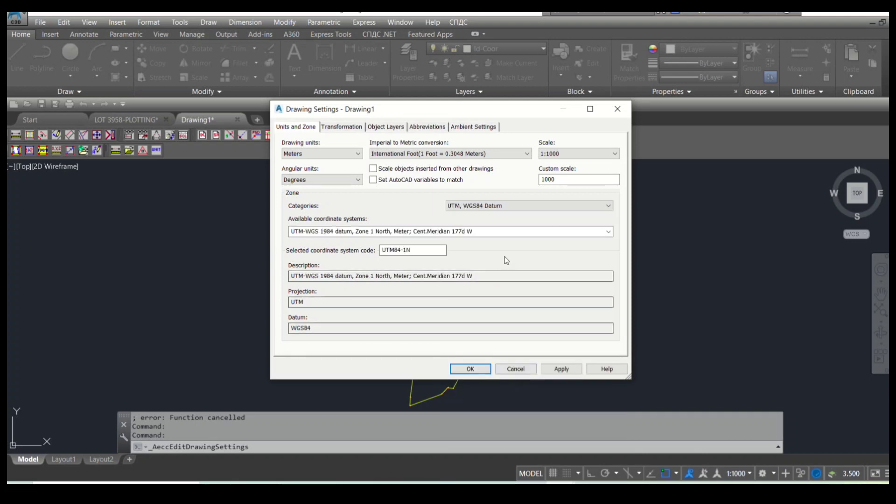
# Choose the Zone 51 North coordinate system (UTM84-51N), apply it, and close the dialog.
pyautogui.click(608, 232)
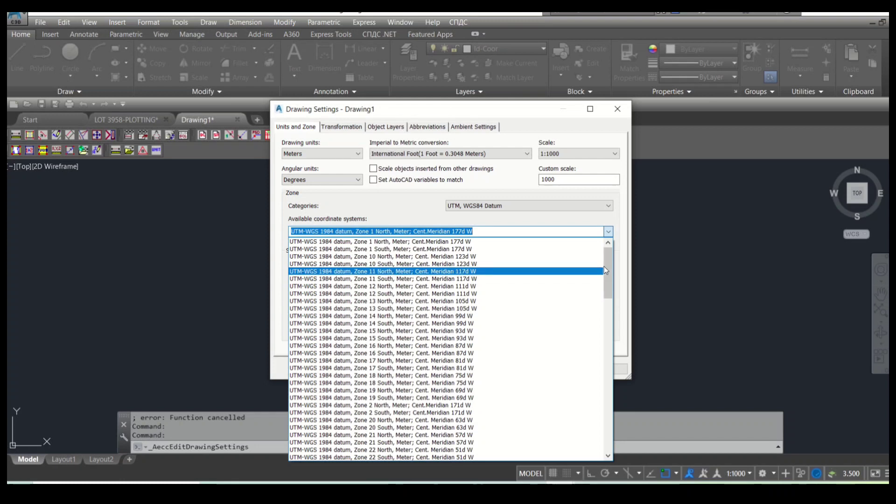
pyautogui.scroll(-8, 604, 280)
pyautogui.click(605, 461)
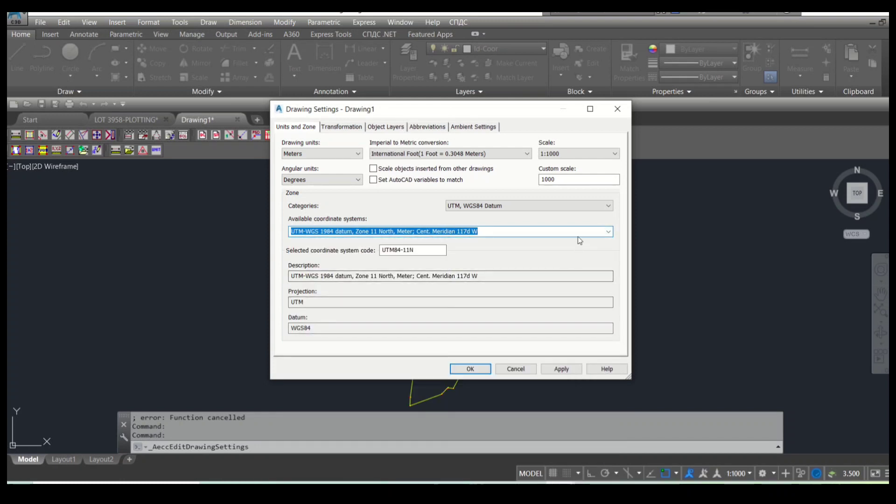
pyautogui.click(609, 236)
pyautogui.moveTo(608, 280); pyautogui.dragTo(608, 425)
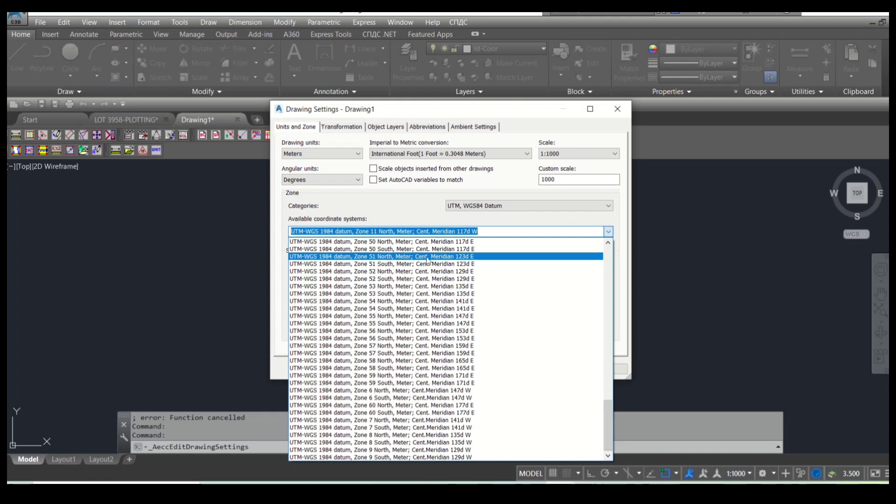
pyautogui.click(485, 256)
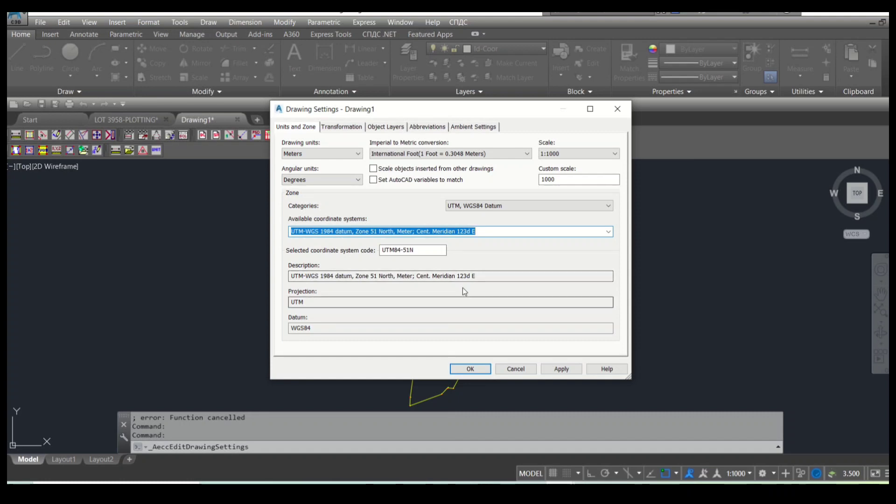
pyautogui.click(561, 369)
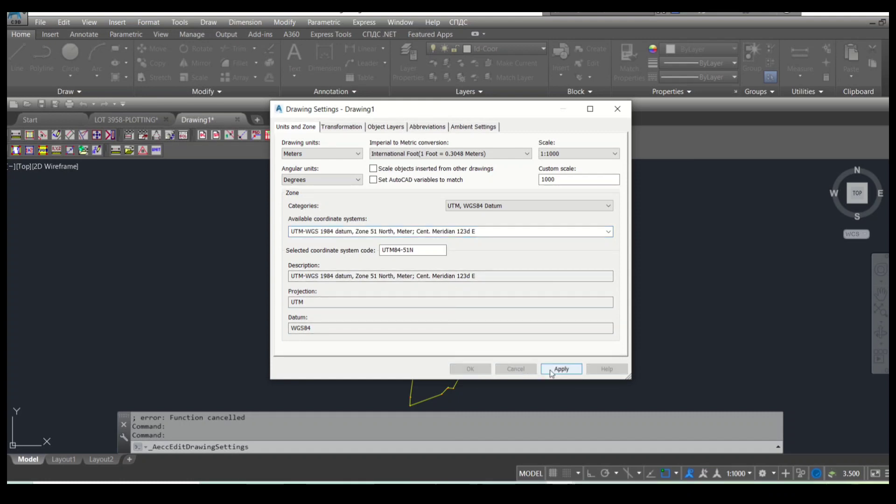
pyautogui.click(469, 369)
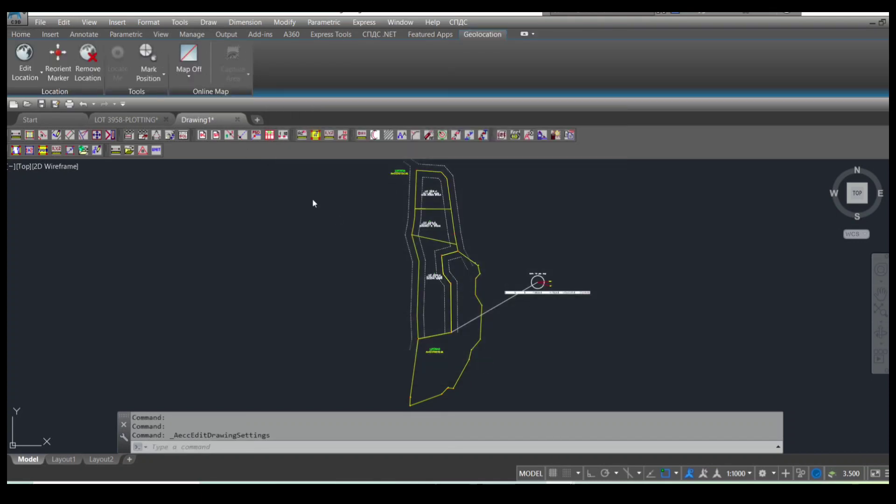
# Switch the online map to Map Aerial and accept the Online Map Data prompt.
pyautogui.click(189, 76)
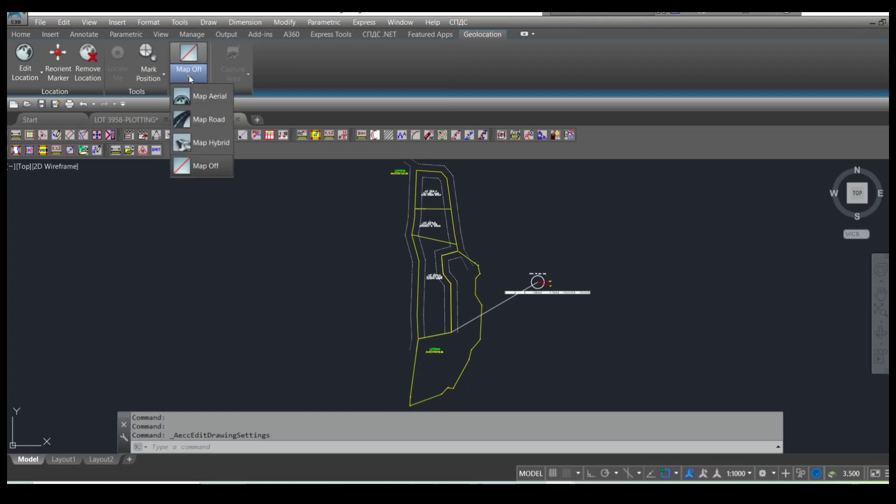
pyautogui.click(207, 101)
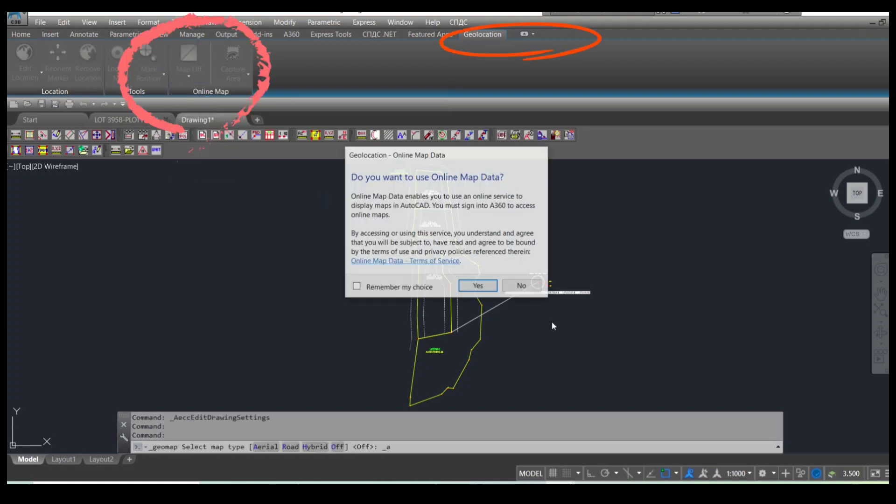
pyautogui.click(475, 288)
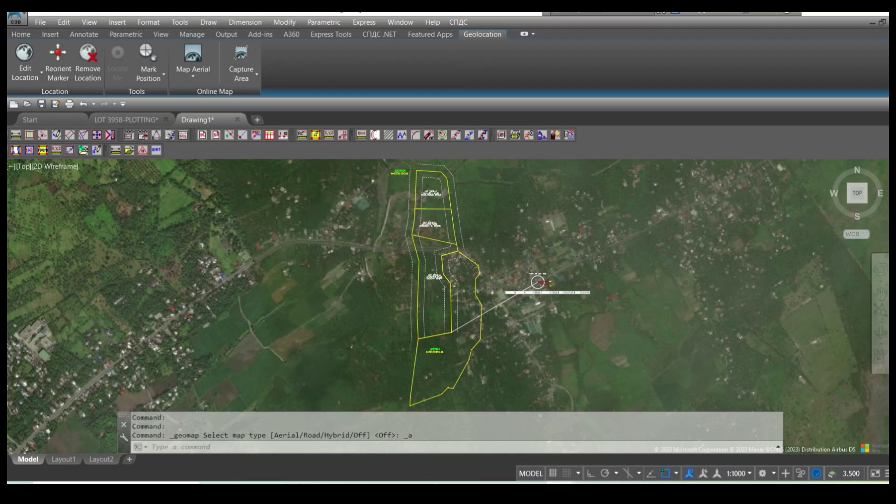
pyautogui.scroll(-2, 536, 327)
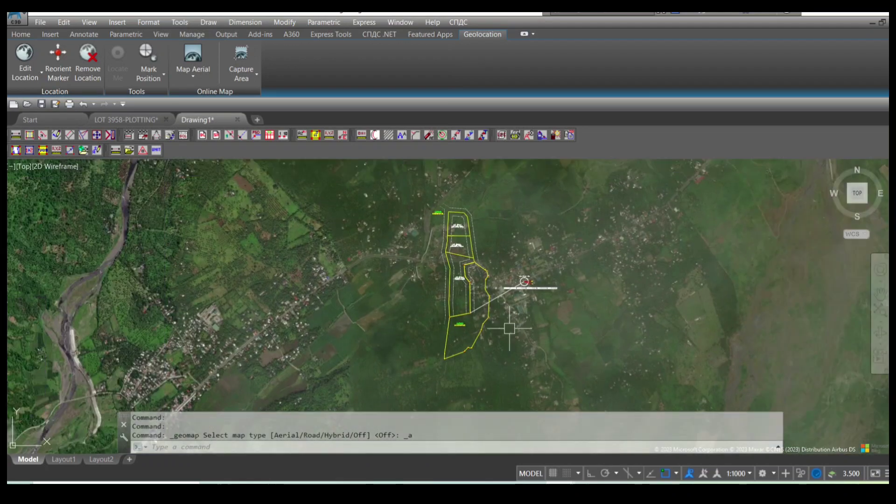
pyautogui.scroll(-3, 441, 149)
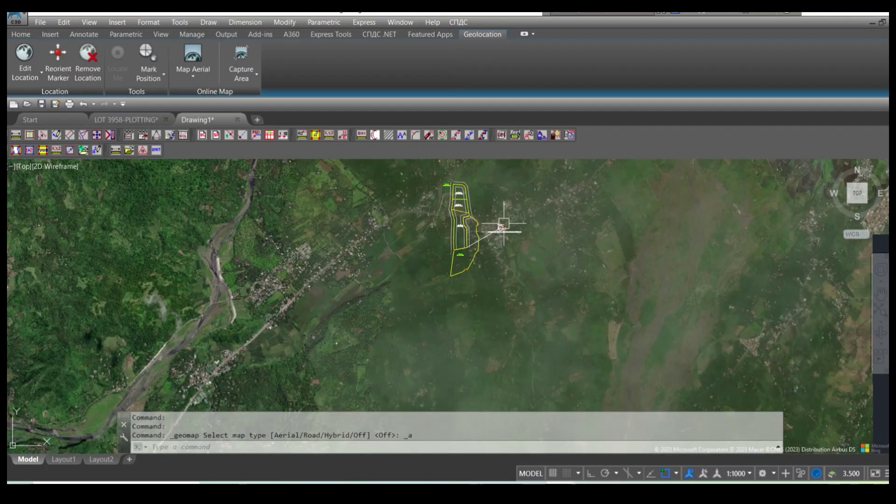
pyautogui.scroll(3, 501, 233)
pyautogui.scroll(4, 481, 232)
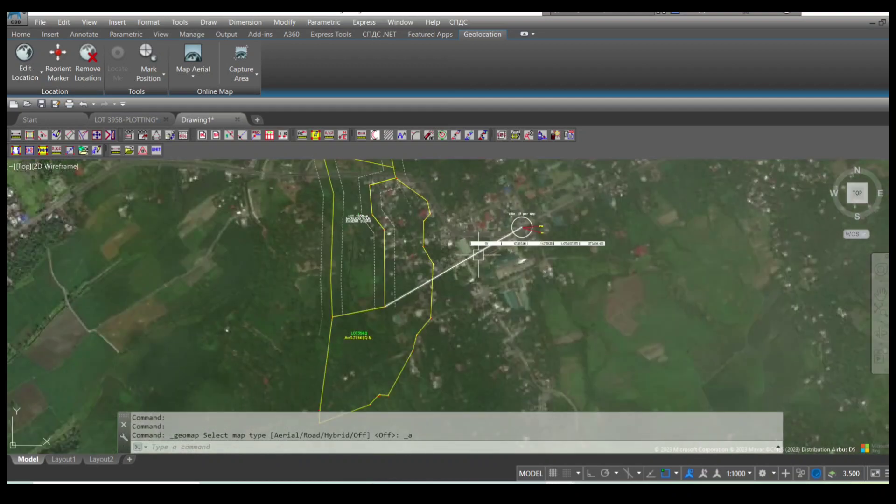
pyautogui.scroll(-3, 478, 255)
pyautogui.moveTo(464, 244); pyautogui.dragTo(467, 295, button='middle')
pyautogui.scroll(-3, 456, 240)
pyautogui.scroll(2, 440, 253)
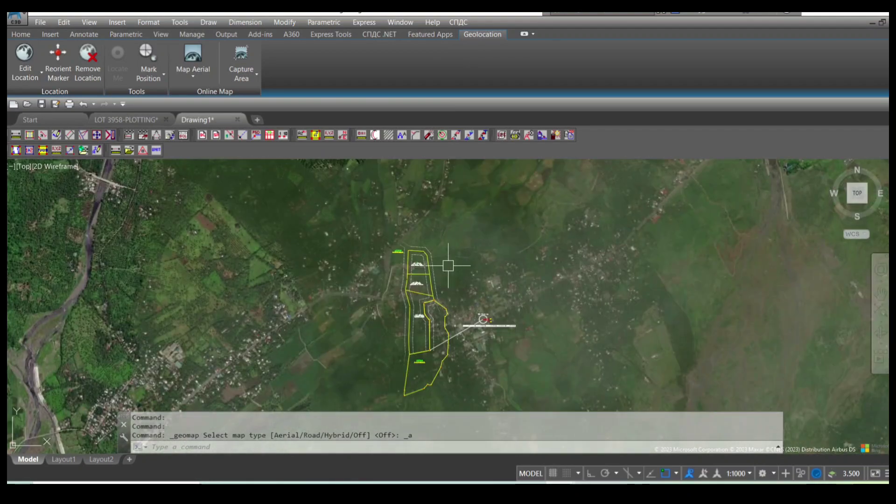
pyautogui.scroll(2, 446, 317)
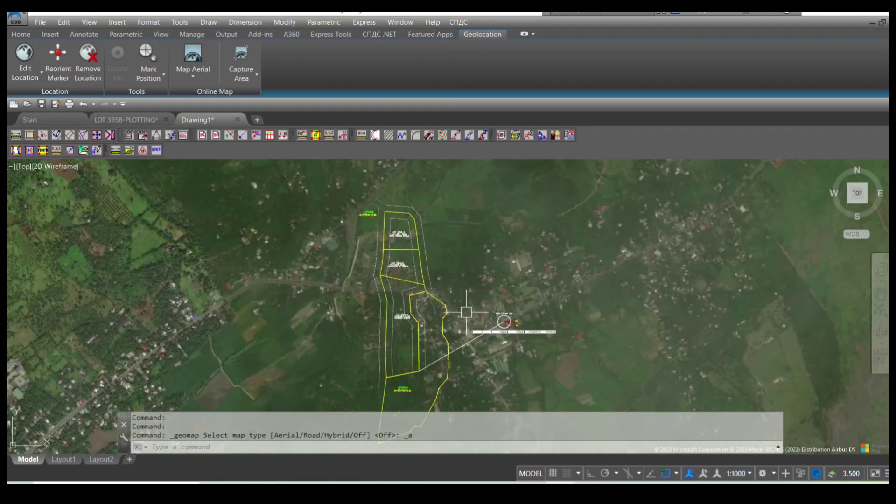
pyautogui.scroll(-2, 465, 312)
pyautogui.scroll(3, 439, 349)
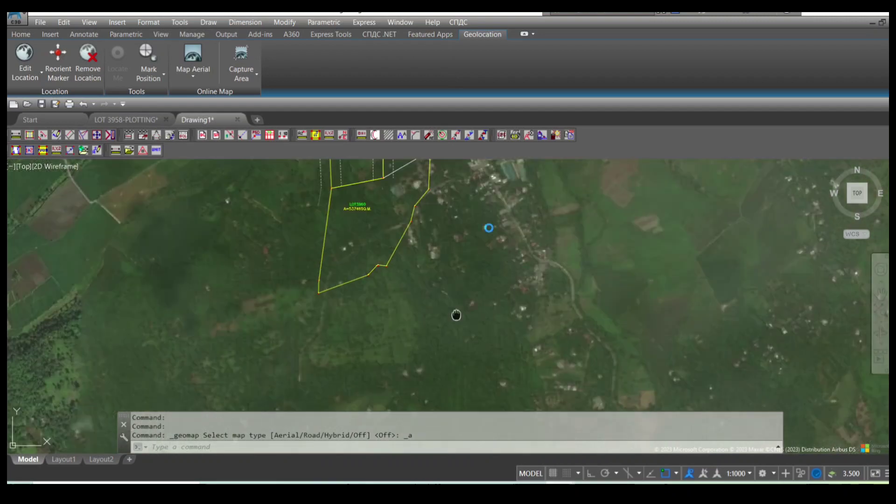